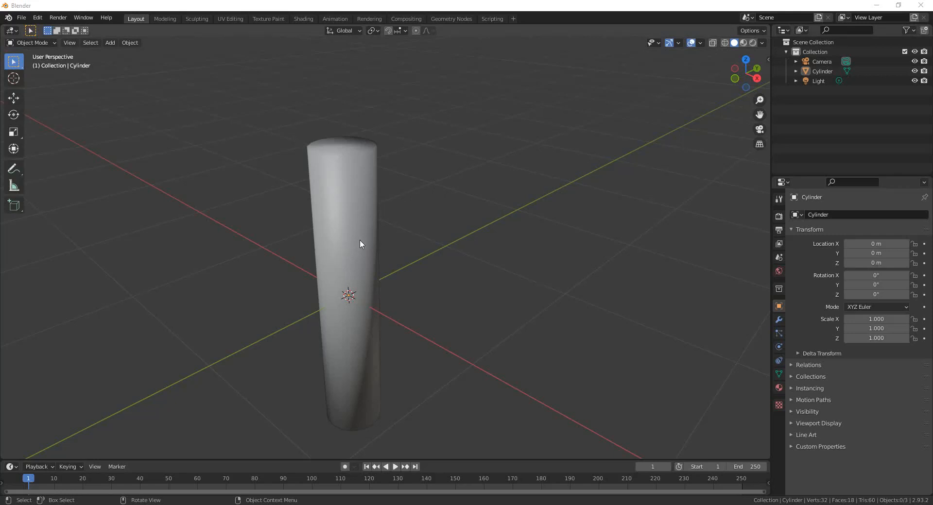
Step: Shade all faces of the cylinder flat in Edit Mode, then return to Object Mode
{"action": "left_click", "coordinate": [130, 42]}
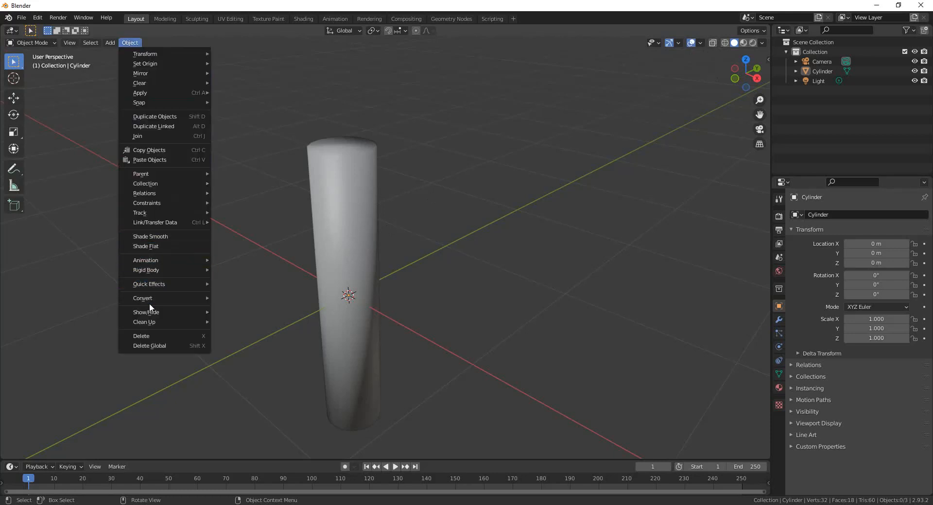
{"action": "left_click", "coordinate": [25, 39]}
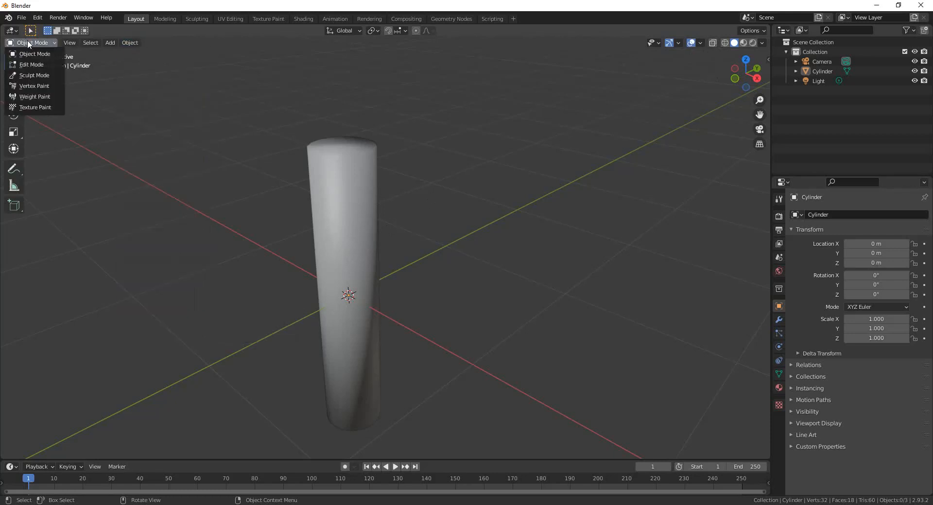
{"action": "left_click", "coordinate": [29, 62]}
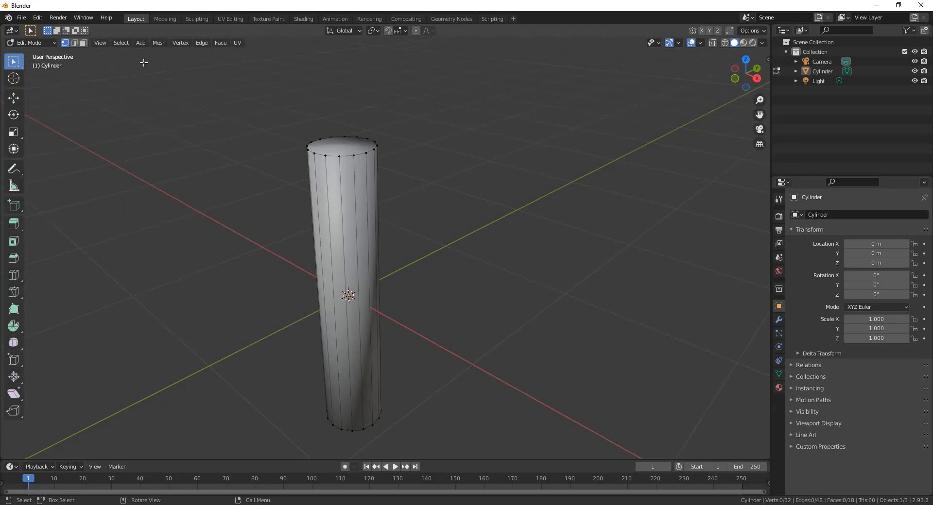
{"action": "left_click", "coordinate": [121, 42]}
{"action": "left_click", "coordinate": [128, 54]}
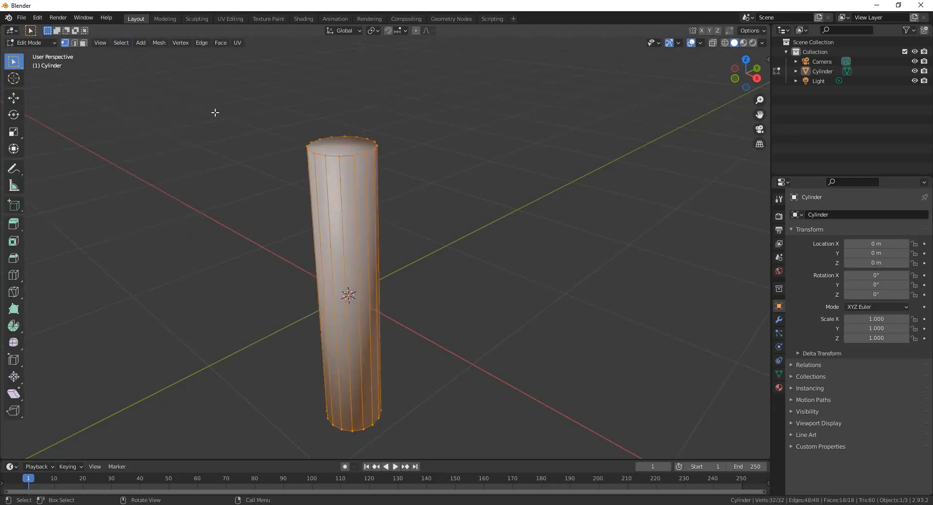
{"action": "left_click", "coordinate": [222, 42]}
{"action": "left_click", "coordinate": [262, 232]}
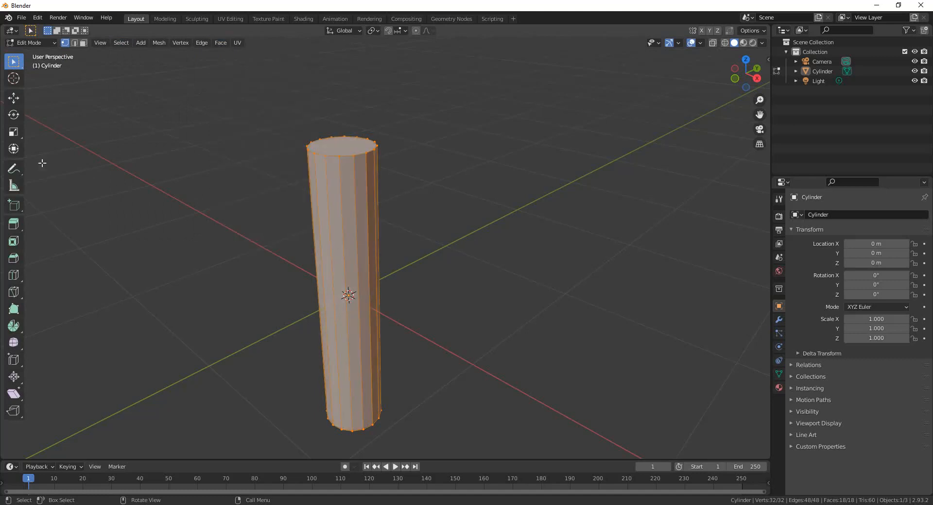
{"action": "left_click", "coordinate": [20, 43]}
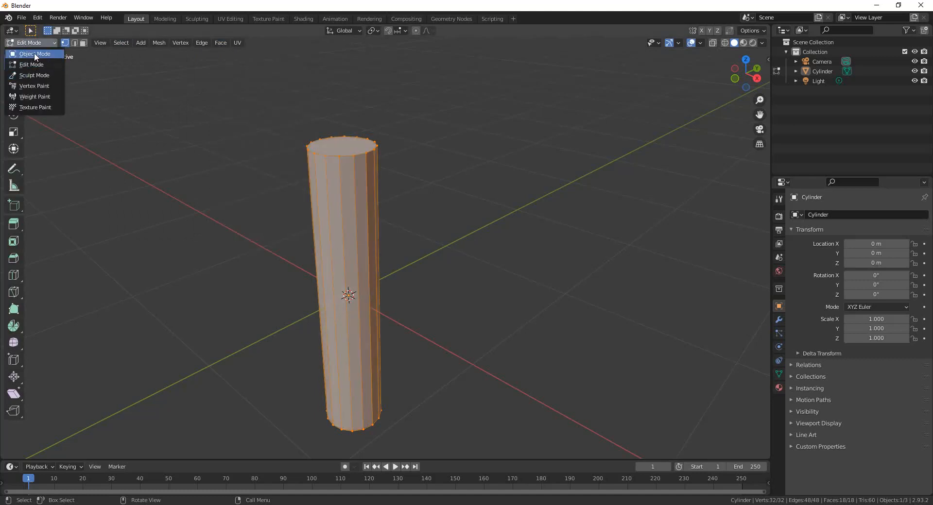
{"action": "left_click", "coordinate": [34, 54]}
{"action": "middle_click_drag", "start_coordinate": [405, 247], "coordinate": [316, 243]}
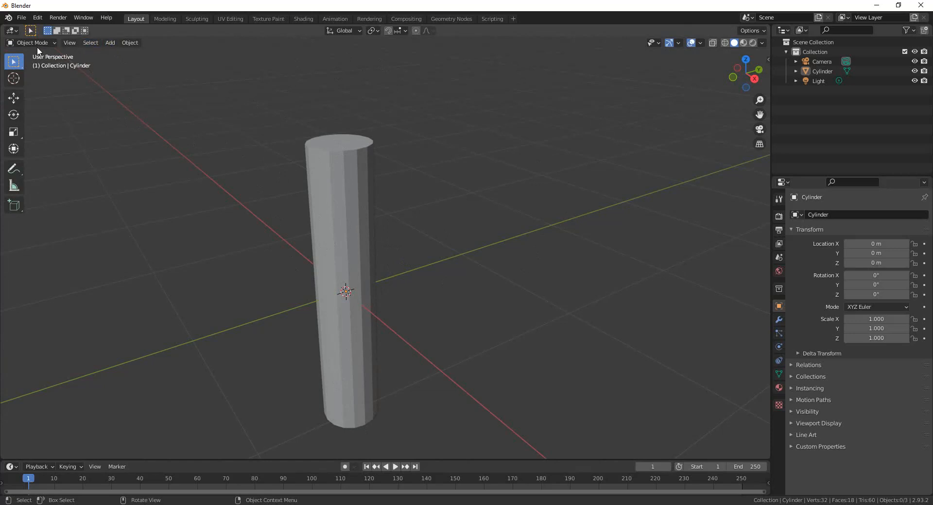
Step: Shade all of the cylinder's faces smooth in Edit Mode
{"action": "key", "text": "Tab"}
{"action": "left_click", "coordinate": [220, 42]}
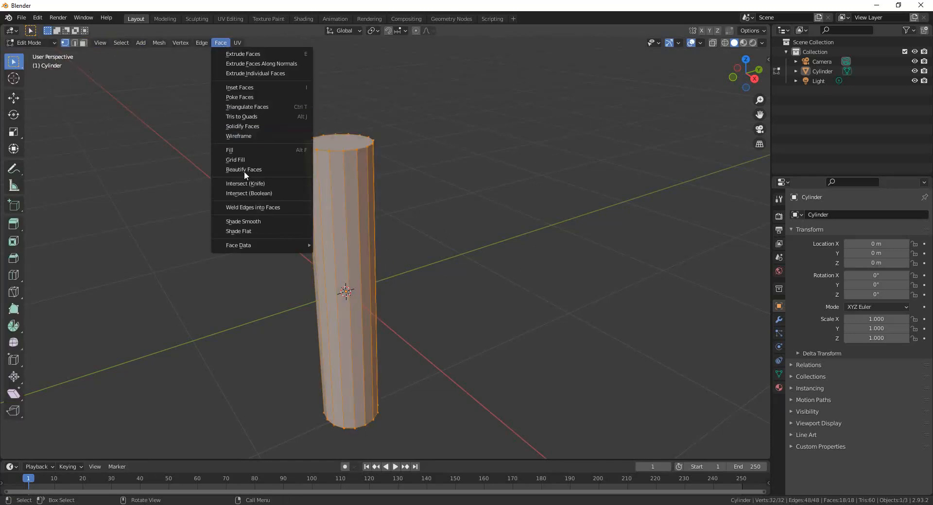
{"action": "left_click", "coordinate": [244, 222]}
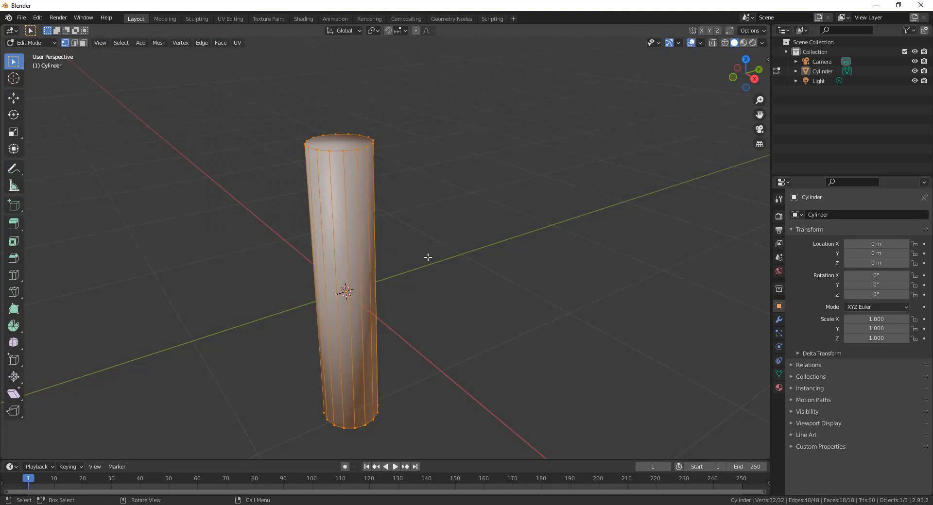
Step: Select only the cylinder's top cap and shade it flat
{"action": "middle_click_drag", "start_coordinate": [485, 174], "coordinate": [467, 184]}
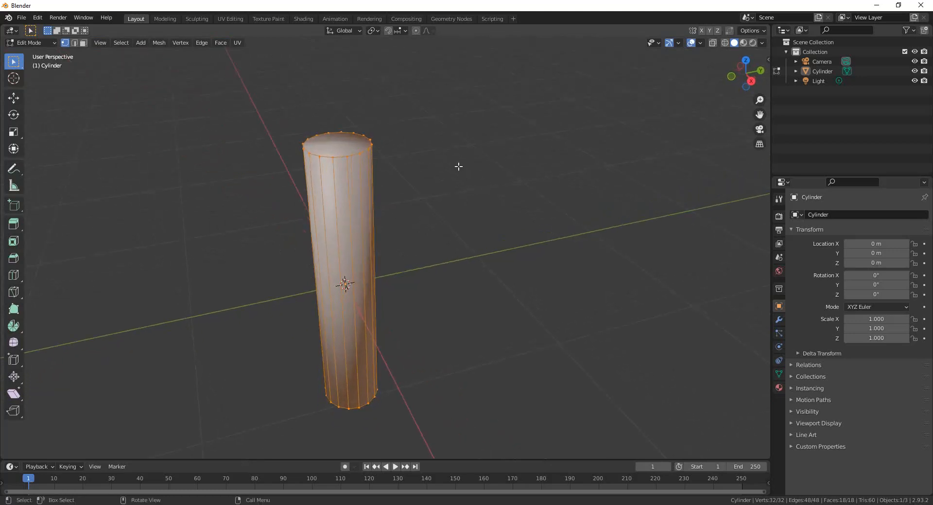
{"action": "left_click_drag", "start_coordinate": [254, 108], "coordinate": [411, 172]}
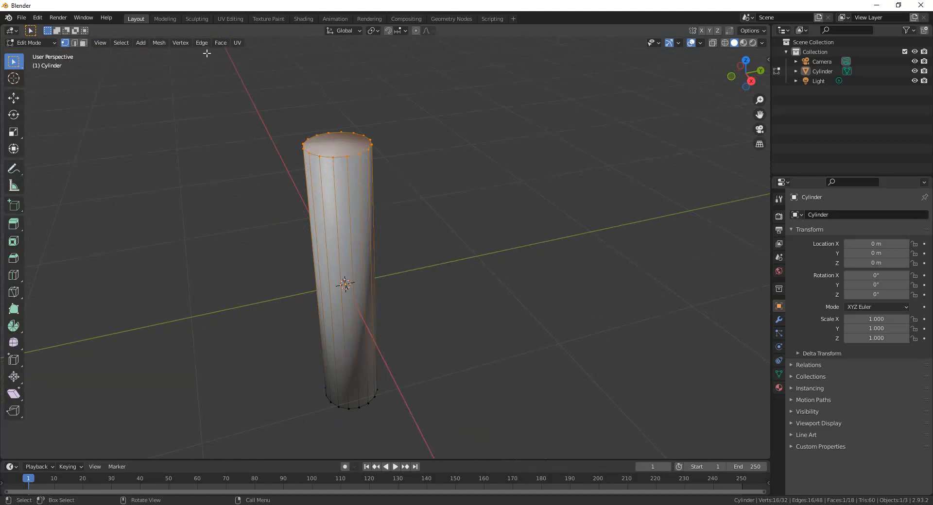
{"action": "left_click", "coordinate": [219, 44]}
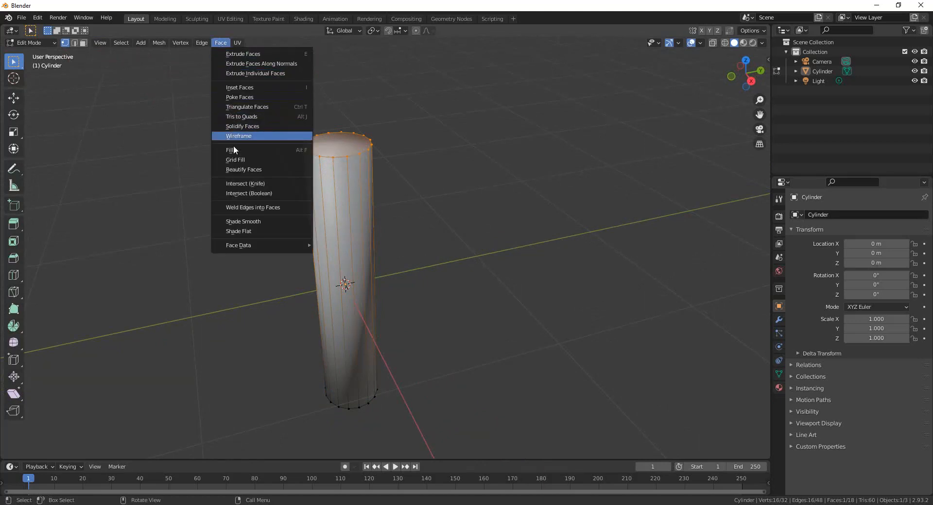
{"action": "left_click", "coordinate": [249, 231]}
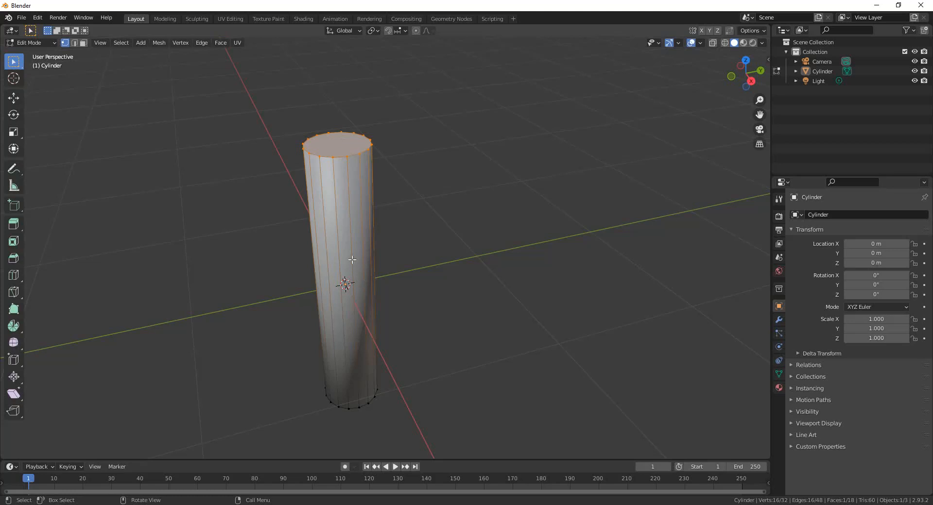
Step: Mark the edges around the top cap as sharp
{"action": "mouse_move", "coordinate": [410, 194]}
{"action": "middle_mouse_down"}
{"action": "mouse_move", "coordinate": [418, 267]}
{"action": "mouse_move", "coordinate": [429, 263]}
{"action": "mouse_move", "coordinate": [418, 181]}
{"action": "mouse_move", "coordinate": [407, 170]}
{"action": "mouse_move", "coordinate": [400, 180]}
{"action": "middle_mouse_up"}
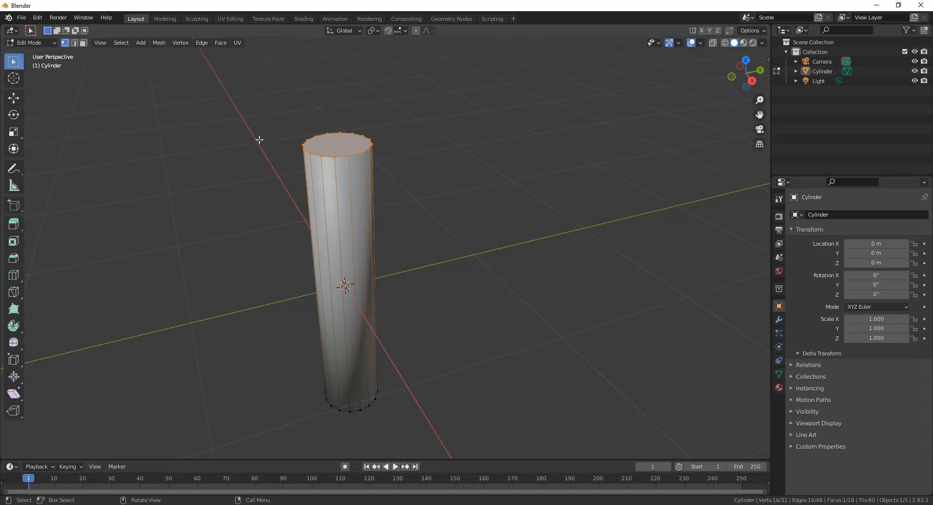
{"action": "left_click", "coordinate": [203, 42]}
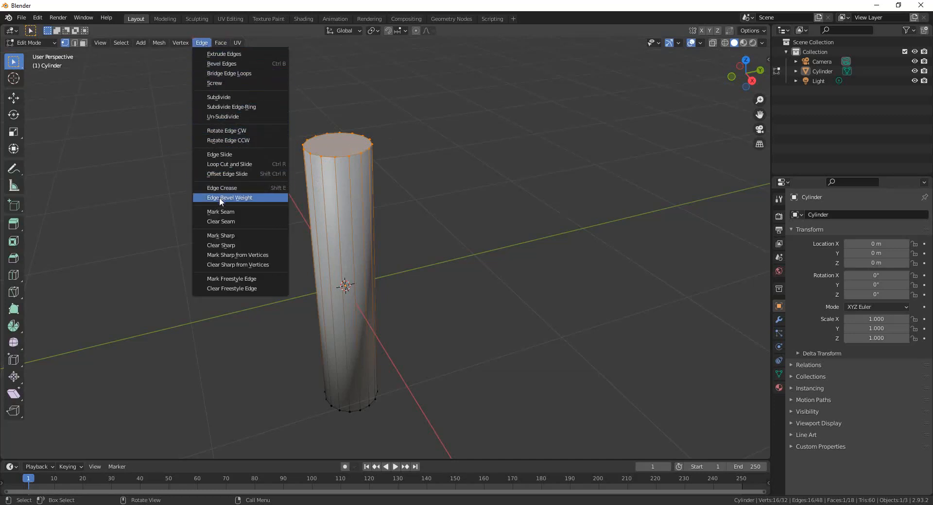
{"action": "left_click", "coordinate": [219, 236]}
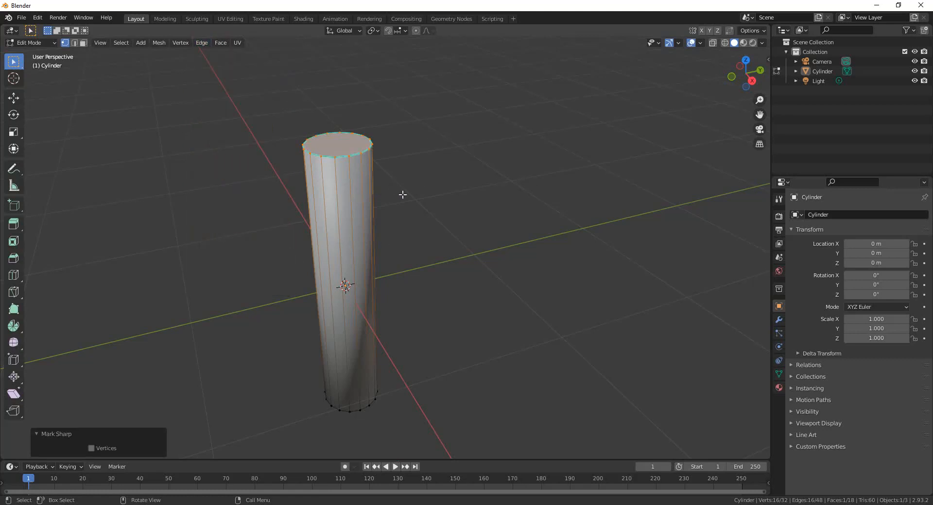
{"action": "mouse_move", "coordinate": [410, 195]}
{"action": "middle_mouse_down"}
{"action": "mouse_move", "coordinate": [416, 177]}
{"action": "mouse_move", "coordinate": [412, 200]}
{"action": "mouse_move", "coordinate": [408, 192]}
{"action": "middle_mouse_up"}
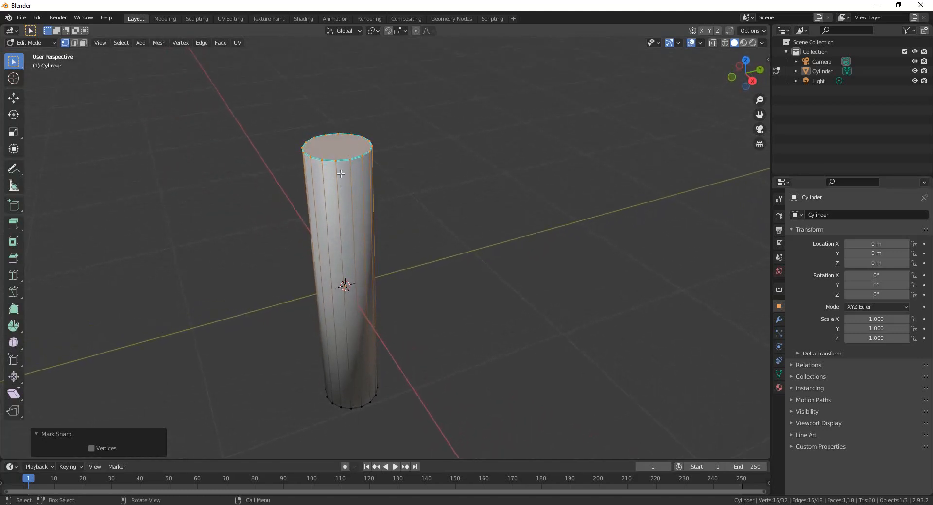
Step: Clear the sharp marking from the edges around the top cap
{"action": "left_click", "coordinate": [201, 42]}
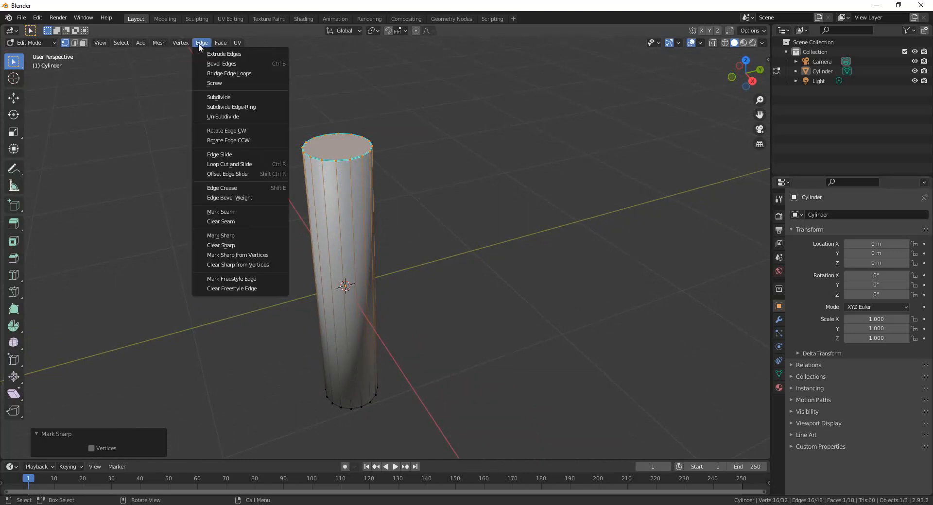
{"action": "left_click", "coordinate": [220, 223]}
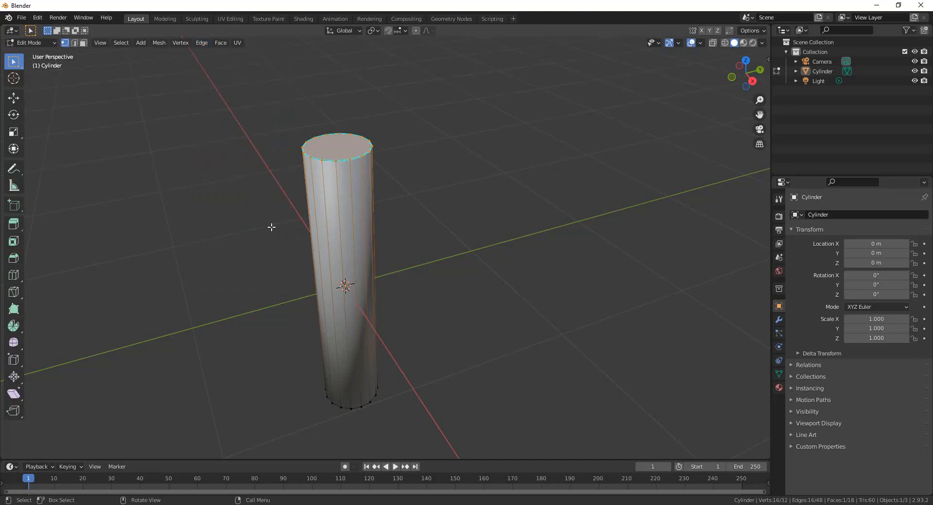
{"action": "left_click", "coordinate": [201, 43]}
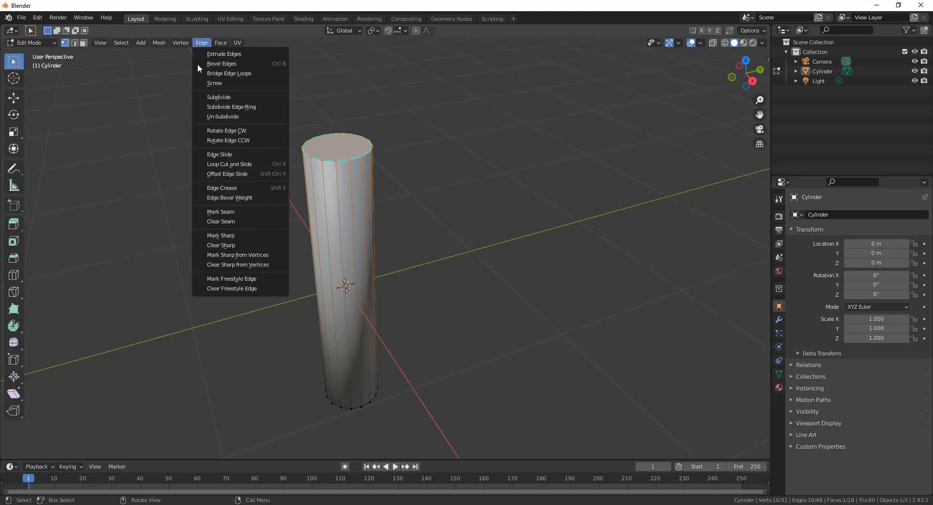
{"action": "left_click", "coordinate": [209, 243]}
{"action": "middle_click_drag", "start_coordinate": [400, 214], "coordinate": [398, 209]}
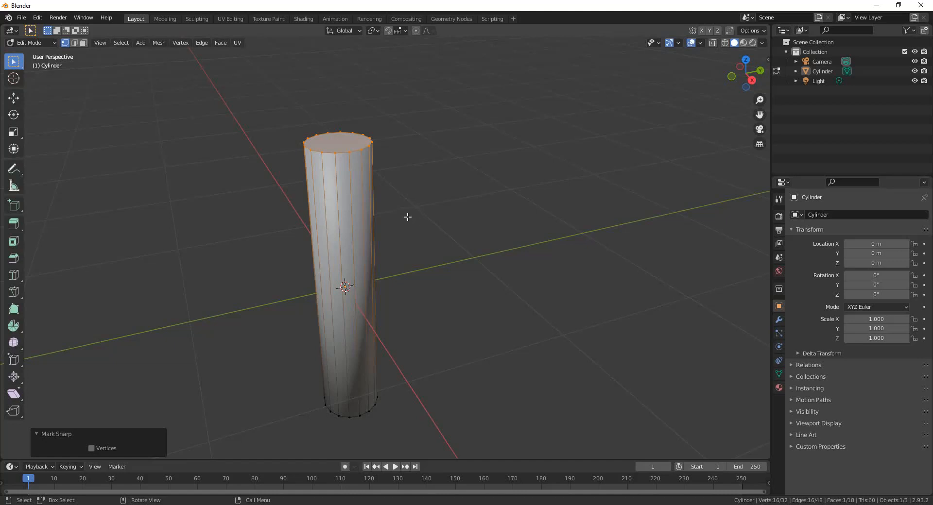
Step: Try moving the top cap to check whether it is attached to the cylinder's sides
{"action": "middle_click_drag", "start_coordinate": [456, 190], "coordinate": [427, 180]}
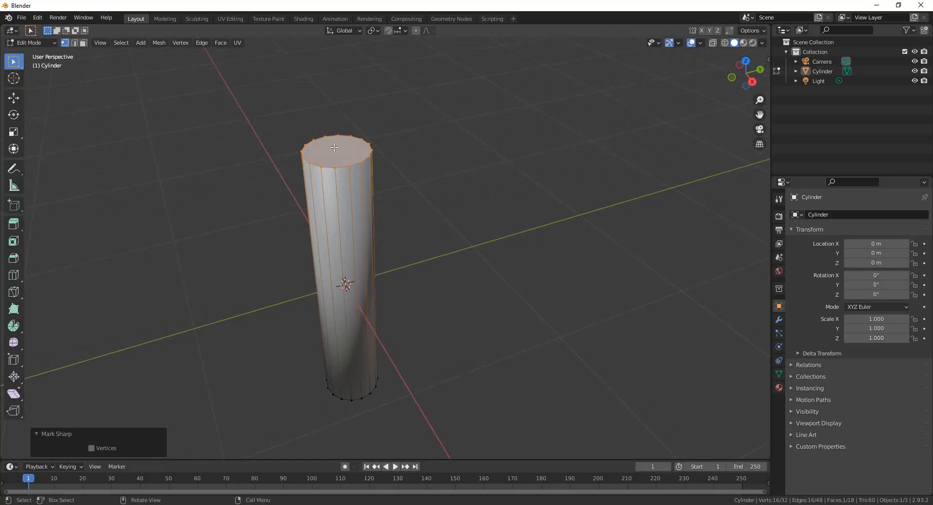
{"action": "left_click", "coordinate": [144, 43]}
{"action": "mouse_move", "coordinate": [156, 45]}
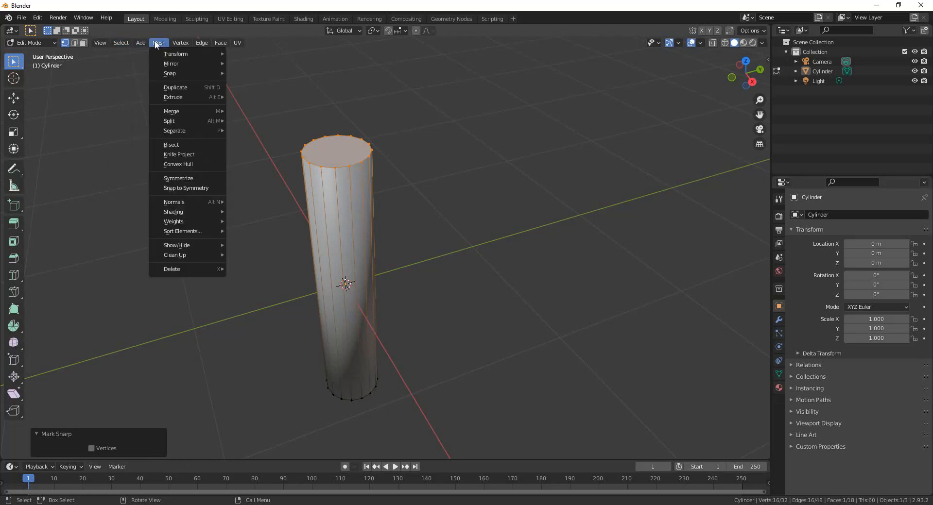
{"action": "left_click", "coordinate": [240, 53]}
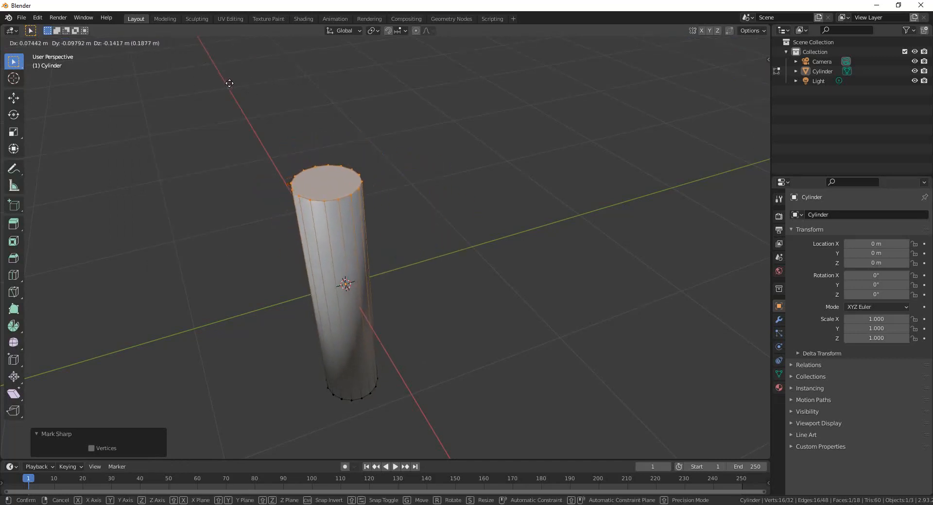
{"action": "key", "text": "Escape"}
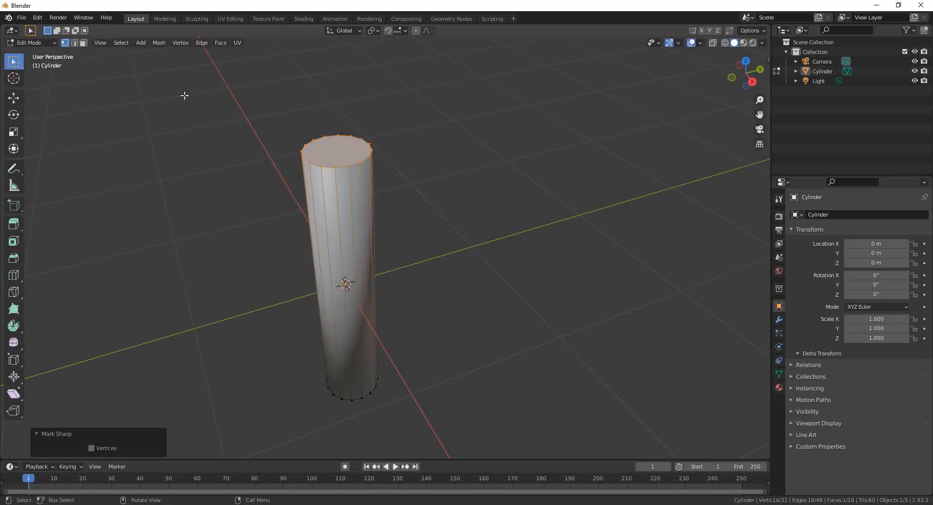
Step: Split the selected top cap from the cylinder's side faces
{"action": "left_click", "coordinate": [159, 42]}
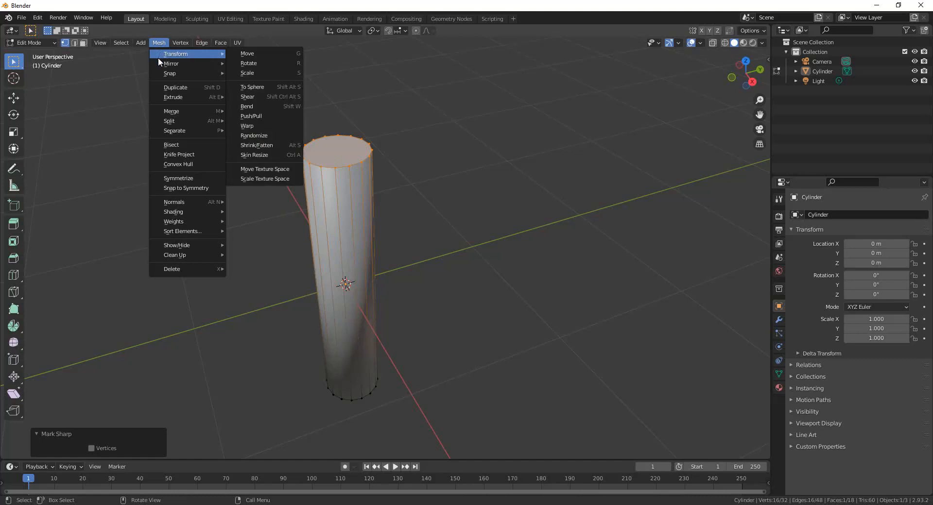
{"action": "mouse_move", "coordinate": [172, 127]}
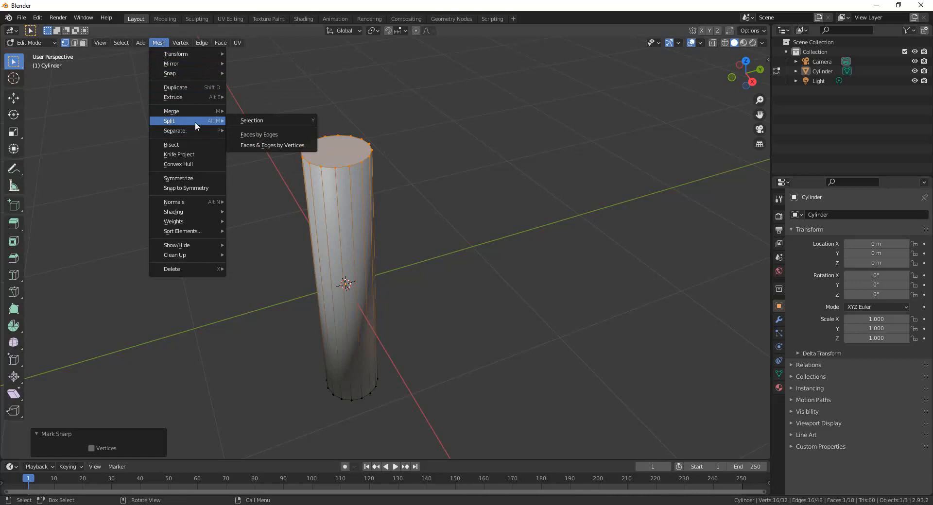
{"action": "left_click", "coordinate": [241, 121]}
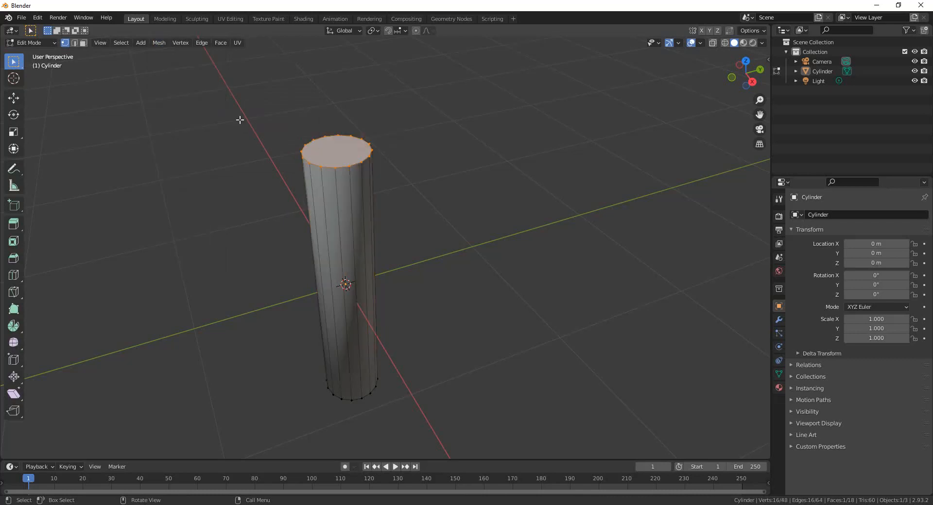
Step: Try moving the split top cap to check that it is detached, and cancel the move
{"action": "left_click", "coordinate": [162, 45]}
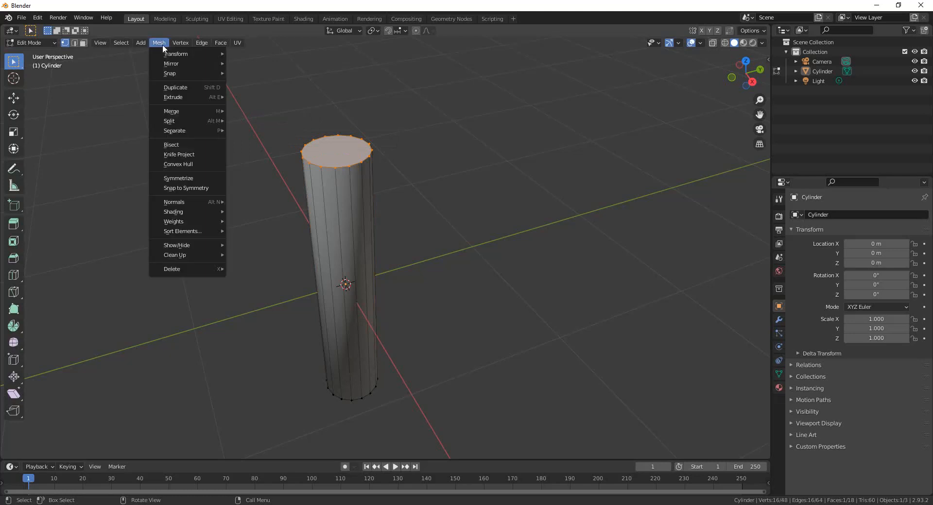
{"action": "mouse_move", "coordinate": [165, 53]}
{"action": "left_click", "coordinate": [248, 53]}
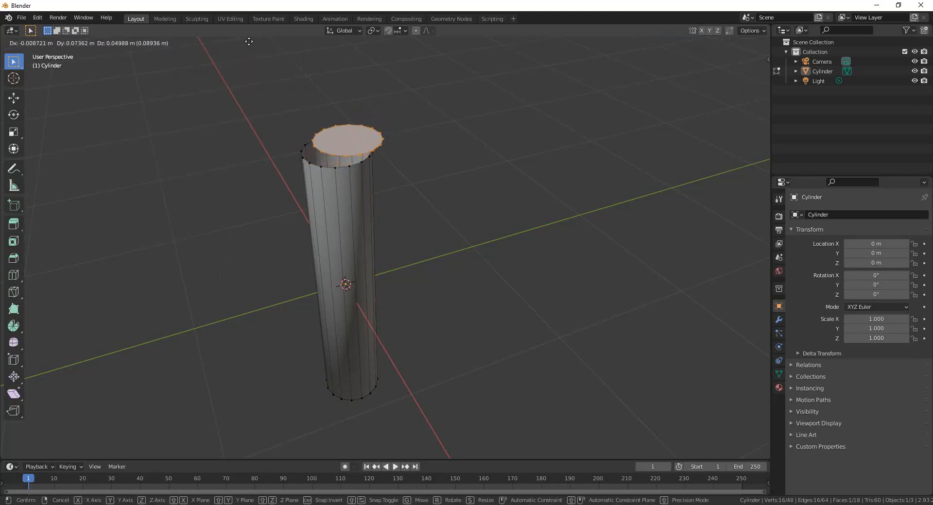
{"action": "right_click", "coordinate": [230, 43]}
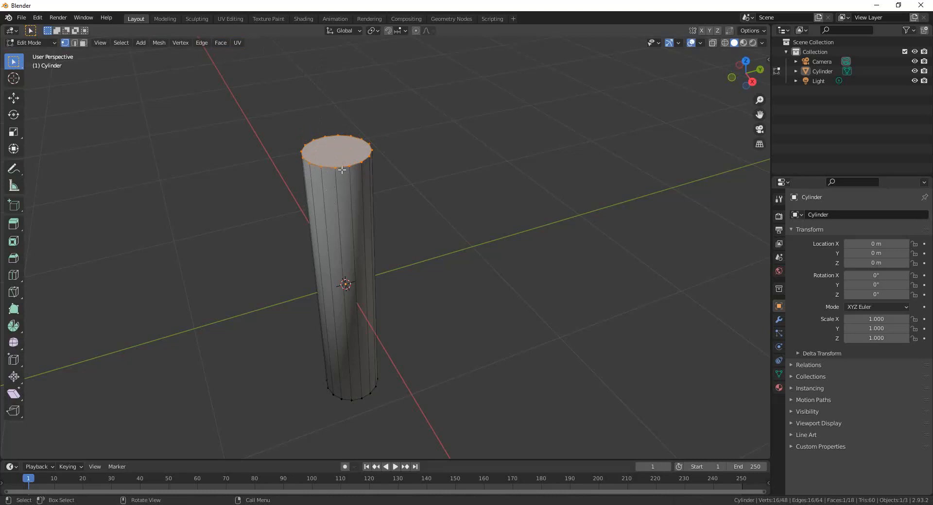
Step: Select the cylinder's bottom cap and split it from the side faces
{"action": "middle_click_drag", "start_coordinate": [466, 208], "coordinate": [494, 69]}
{"action": "middle_click_drag", "start_coordinate": [258, 297], "coordinate": [276, 289]}
{"action": "left_click_drag", "start_coordinate": [249, 266], "coordinate": [432, 407]}
{"action": "middle_click_drag", "start_coordinate": [539, 268], "coordinate": [535, 282]}
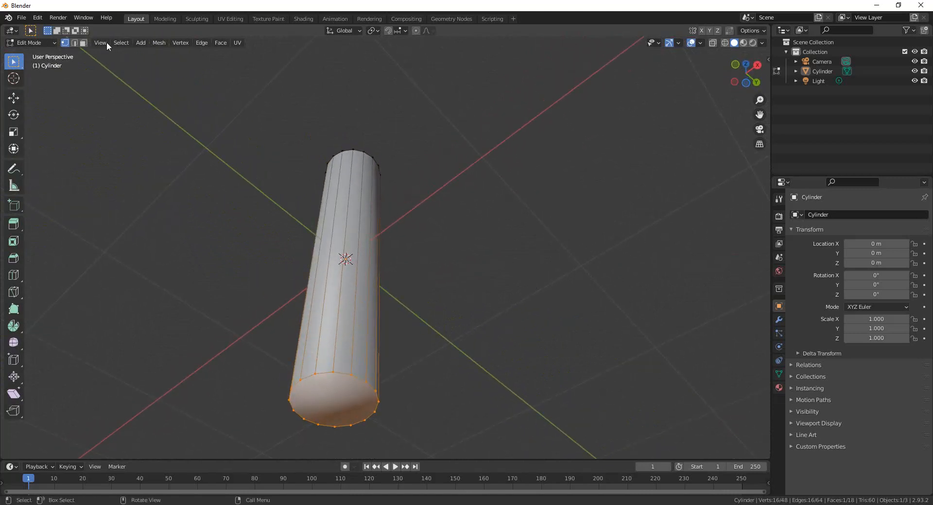
{"action": "left_click", "coordinate": [159, 42]}
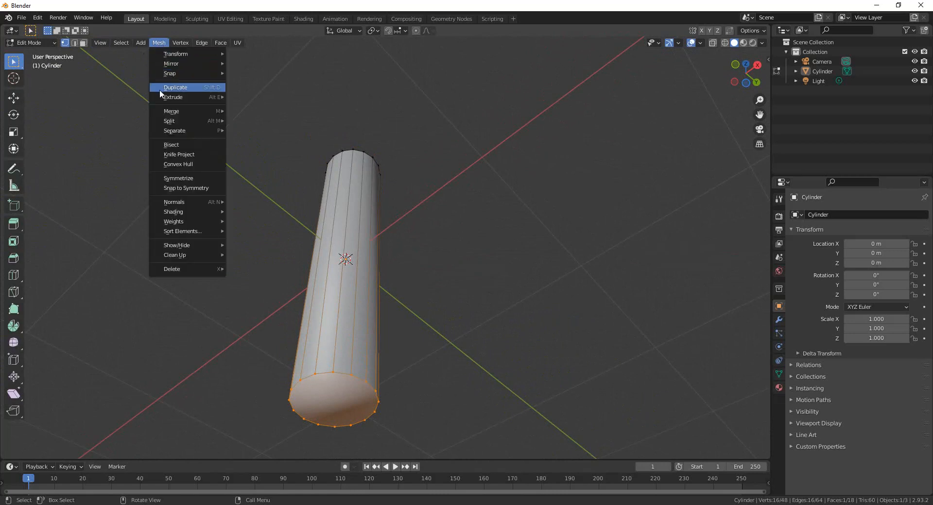
{"action": "mouse_move", "coordinate": [164, 122]}
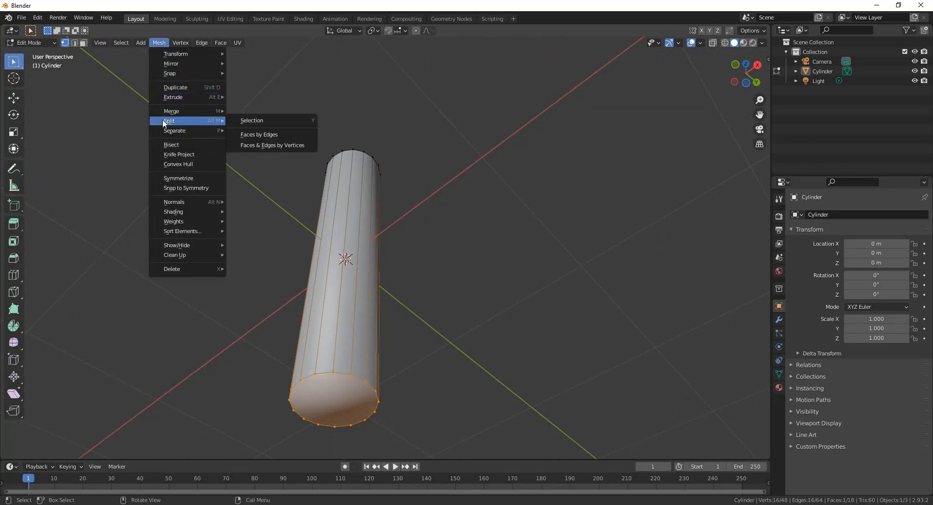
{"action": "left_click", "coordinate": [258, 119]}
{"action": "middle_click_drag", "start_coordinate": [469, 156], "coordinate": [407, 256]}
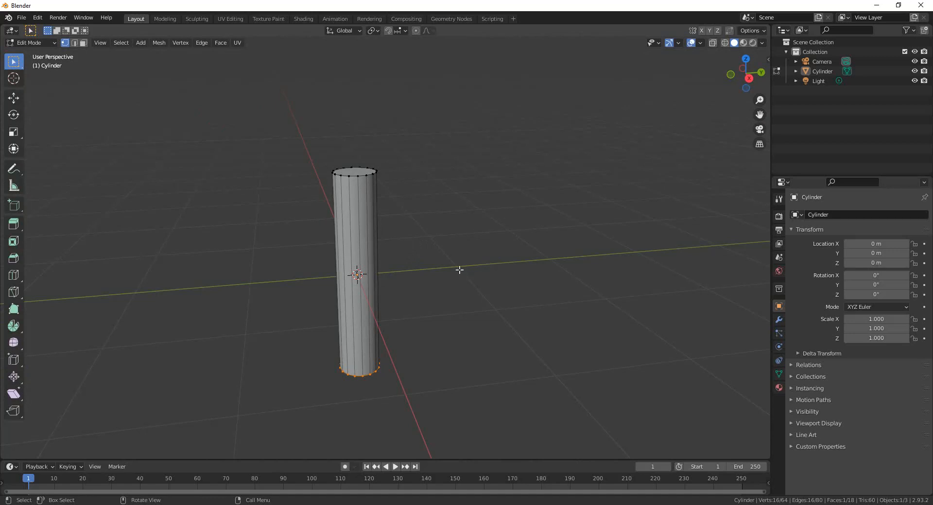
Step: In face selection mode, move the split top cap away from the cylinder and delete its vertices
{"action": "middle_click_drag", "start_coordinate": [454, 264], "coordinate": [387, 209]}
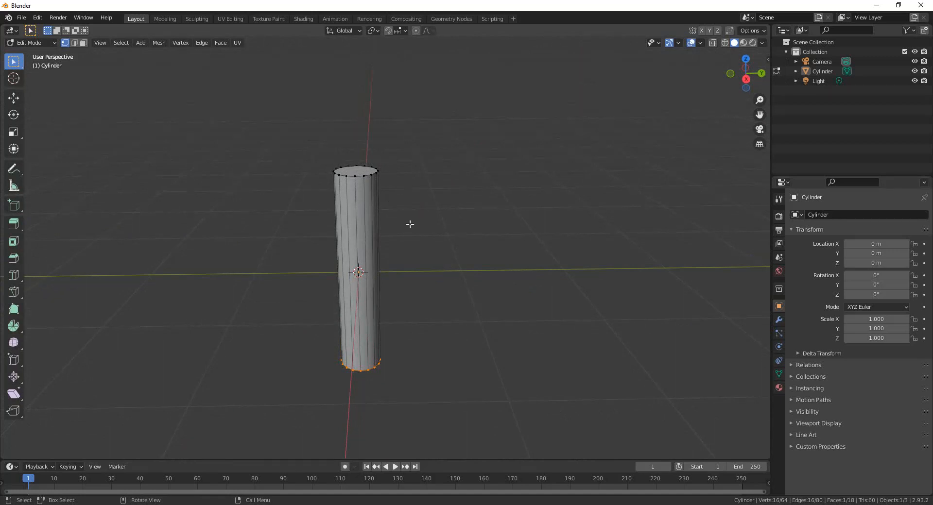
{"action": "middle_click_drag", "start_coordinate": [410, 224], "coordinate": [374, 142]}
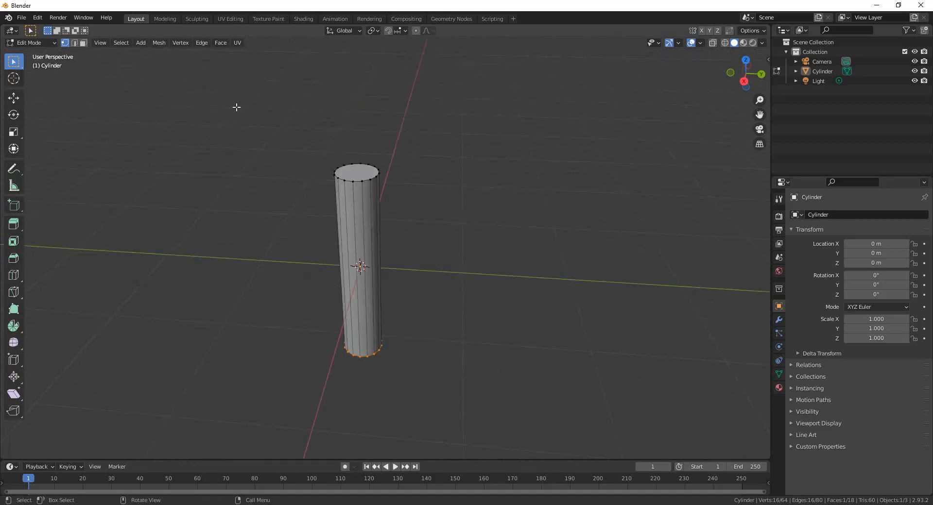
{"action": "left_click", "coordinate": [83, 43]}
{"action": "left_click", "coordinate": [356, 171]}
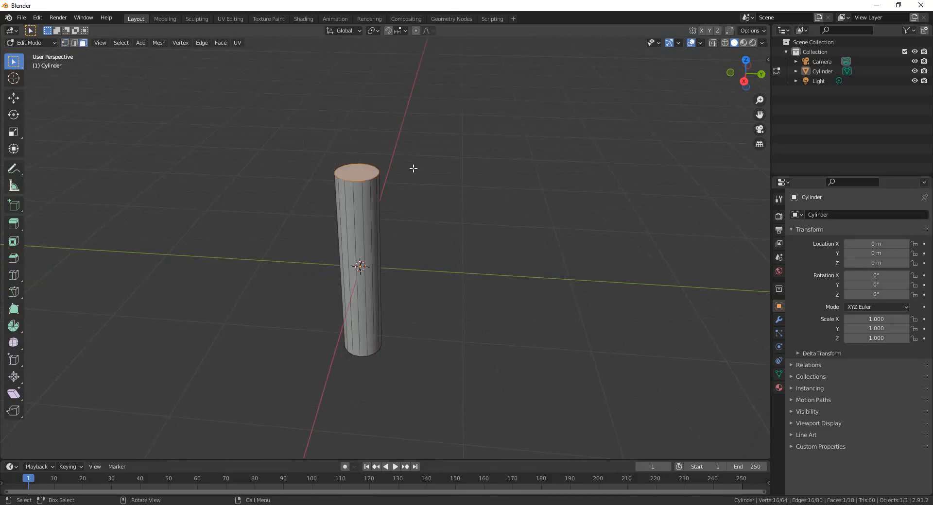
{"action": "key", "text": "g"}
{"action": "left_click", "coordinate": [521, 112]}
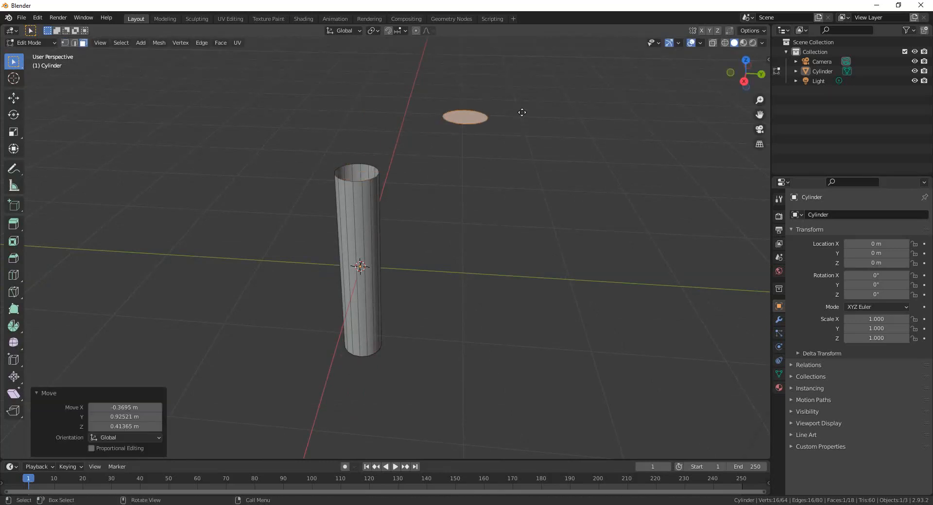
{"action": "left_click", "coordinate": [159, 42]}
{"action": "mouse_move", "coordinate": [198, 268]}
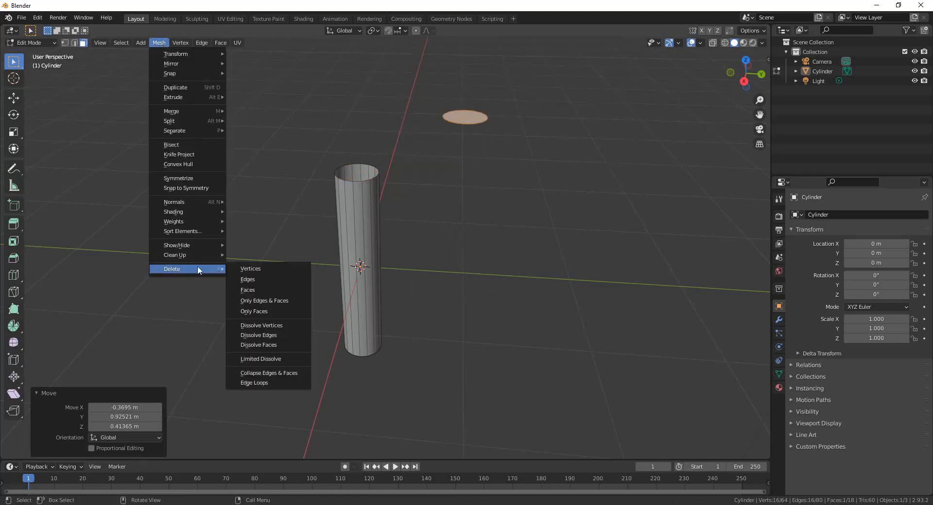
{"action": "left_click", "coordinate": [258, 268]}
Step: Select the cylinder's bottom cap and delete its vertices
{"action": "middle_click_drag", "start_coordinate": [479, 269], "coordinate": [442, 234]}
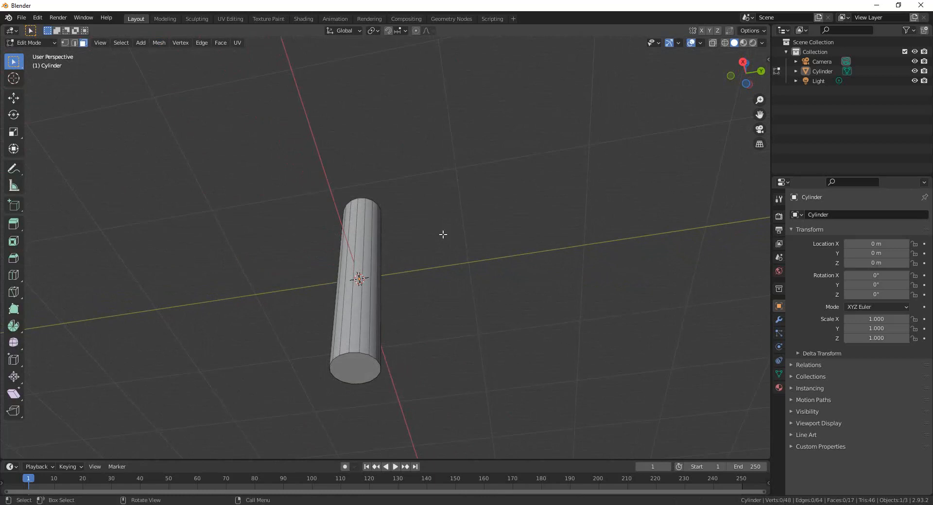
{"action": "left_click", "coordinate": [351, 366]}
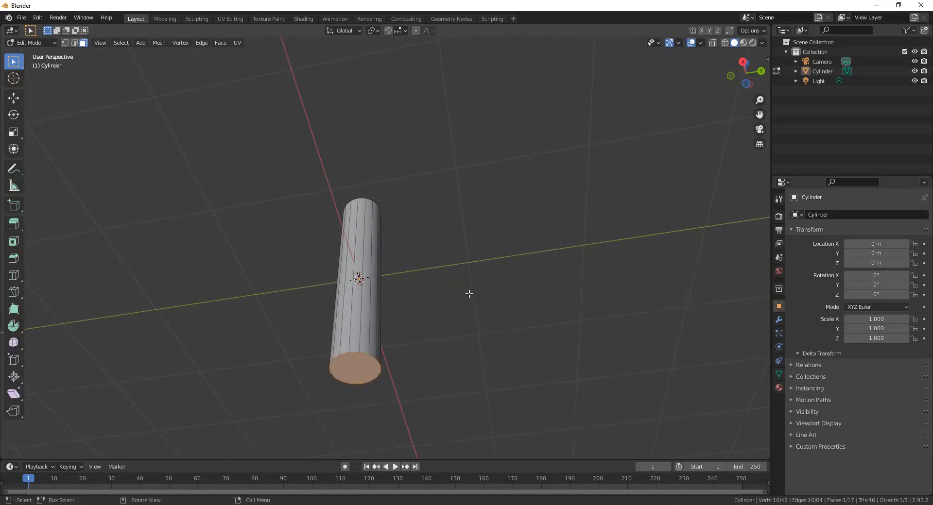
{"action": "left_click", "coordinate": [158, 43]}
{"action": "mouse_move", "coordinate": [183, 267]}
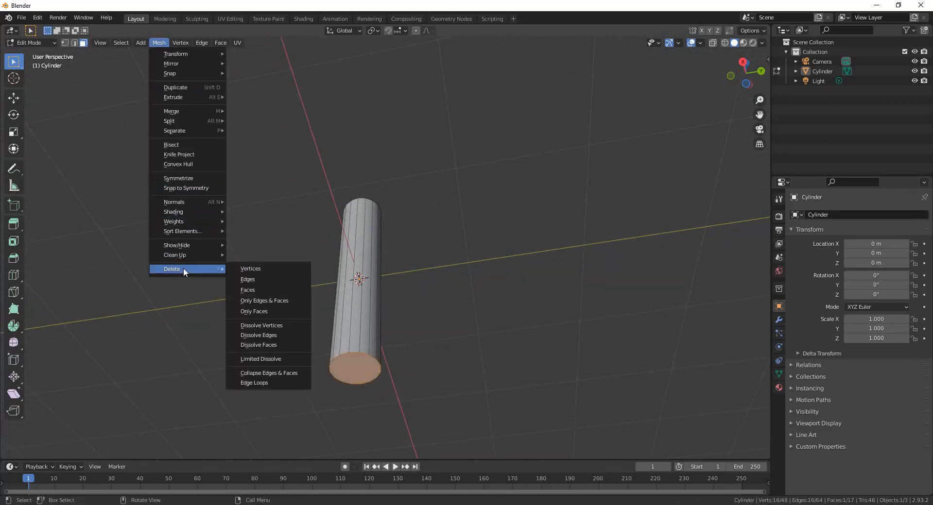
{"action": "left_click", "coordinate": [258, 268]}
Step: Turn on the face normals overlay for the open cylinder
{"action": "middle_click_drag", "start_coordinate": [492, 235], "coordinate": [462, 287]}
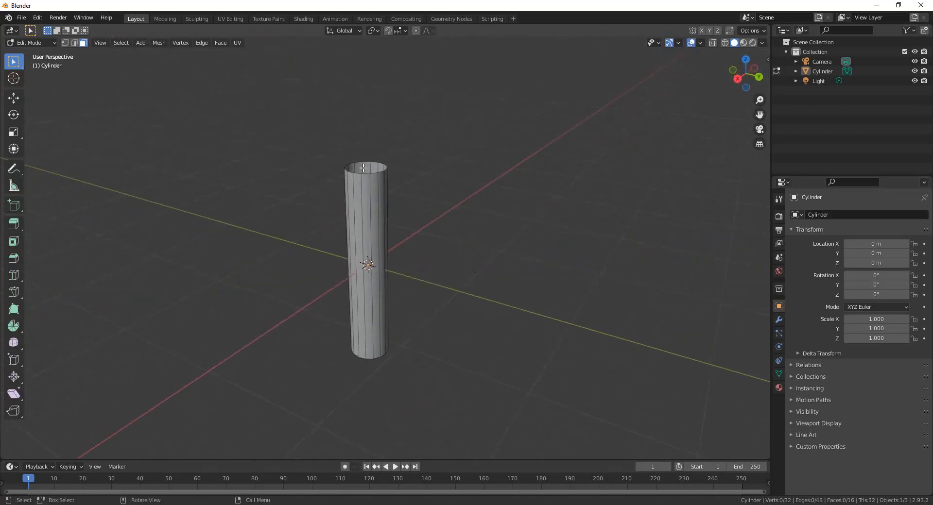
{"action": "middle_click_drag", "start_coordinate": [458, 219], "coordinate": [456, 223]}
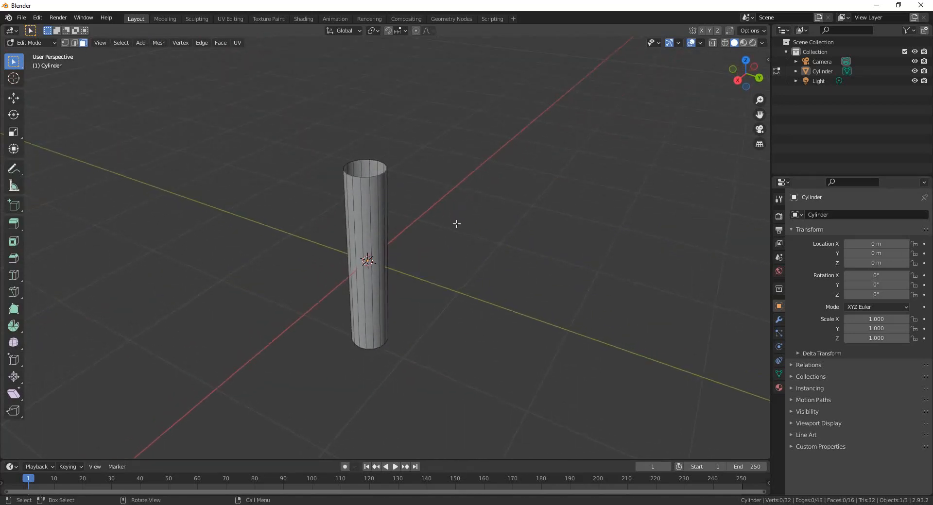
{"action": "scroll", "coordinate": [456, 223], "scroll_direction": "up", "scroll_amount": 3}
{"action": "middle_click_drag", "start_coordinate": [473, 191], "coordinate": [492, 150]}
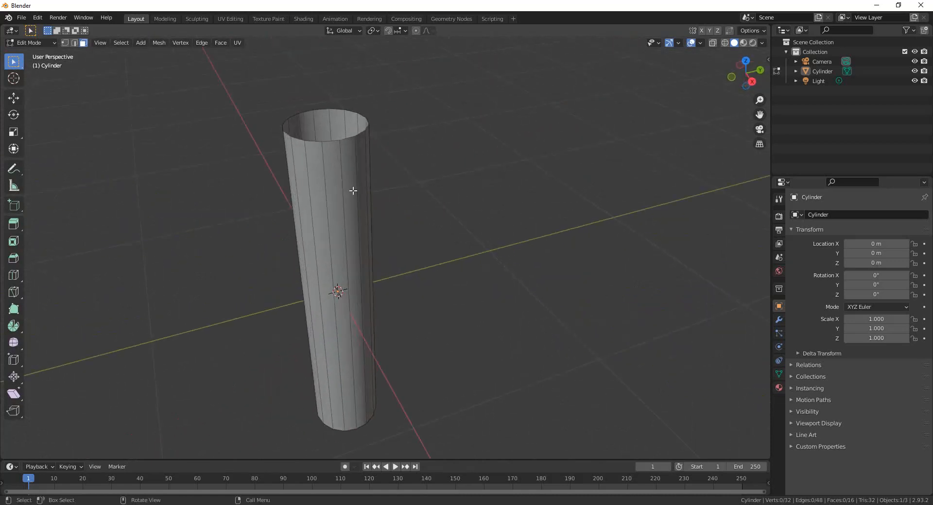
{"action": "left_click", "coordinate": [701, 42]}
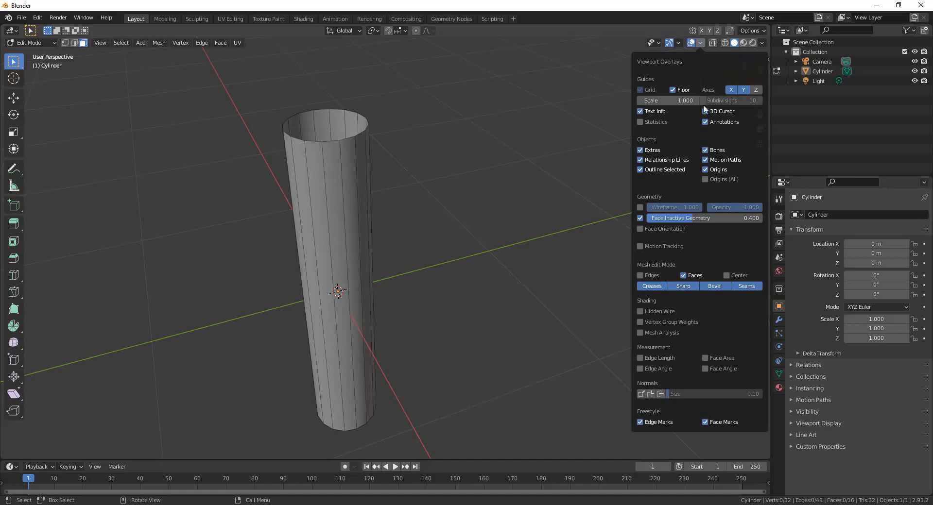
{"action": "left_click", "coordinate": [660, 394]}
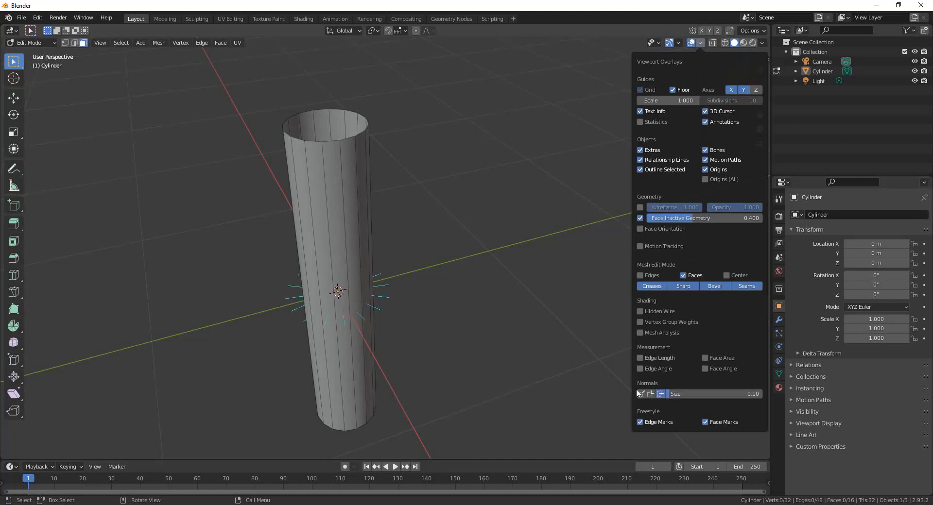
Step: Examine the direction of the face normals around the open cylinder, comparing its outer sides with its interior
{"action": "middle_click_drag", "start_coordinate": [497, 312], "coordinate": [306, 318]}
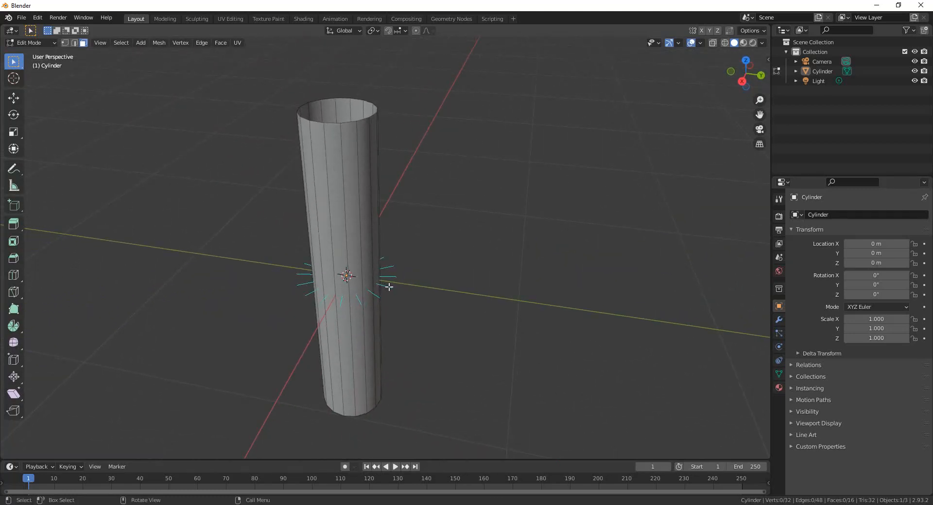
{"action": "middle_click_drag", "start_coordinate": [390, 295], "coordinate": [429, 297]}
{"action": "scroll", "coordinate": [448, 328], "scroll_direction": "up", "scroll_amount": 2}
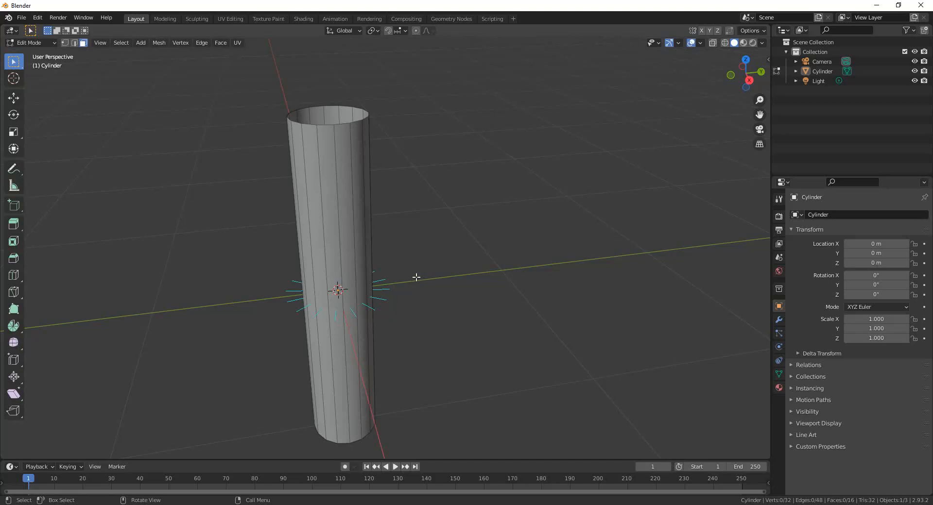
{"action": "middle_click_drag", "start_coordinate": [408, 196], "coordinate": [406, 222]}
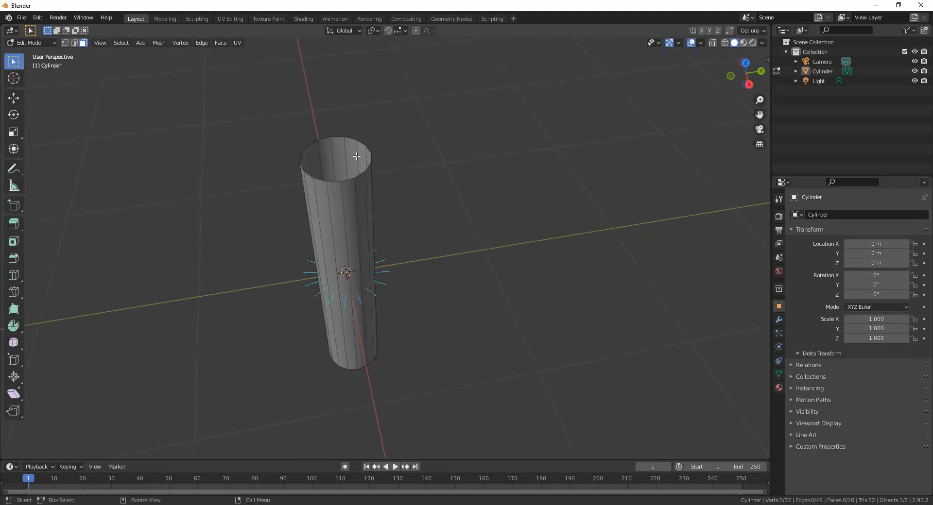
{"action": "middle_click_drag", "start_coordinate": [342, 150], "coordinate": [448, 250]}
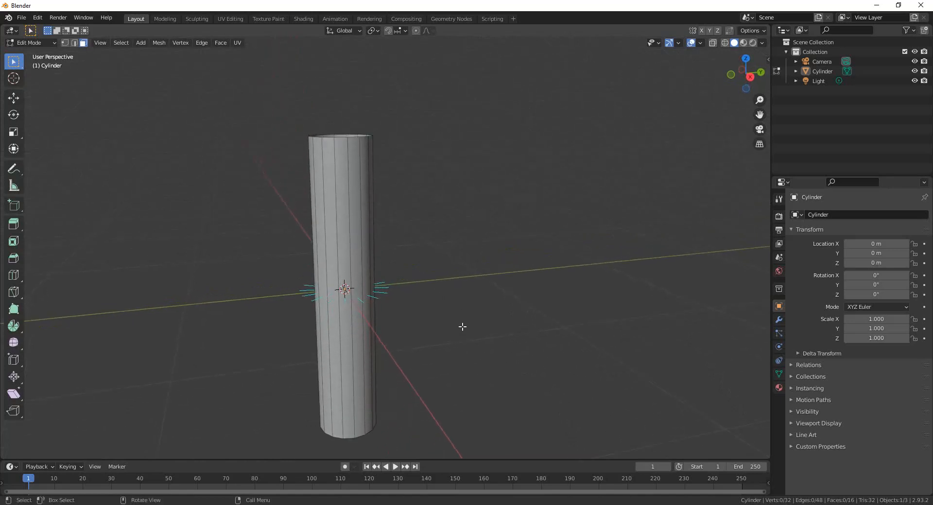
{"action": "middle_click_drag", "start_coordinate": [452, 330], "coordinate": [452, 304], "text": "shift"}
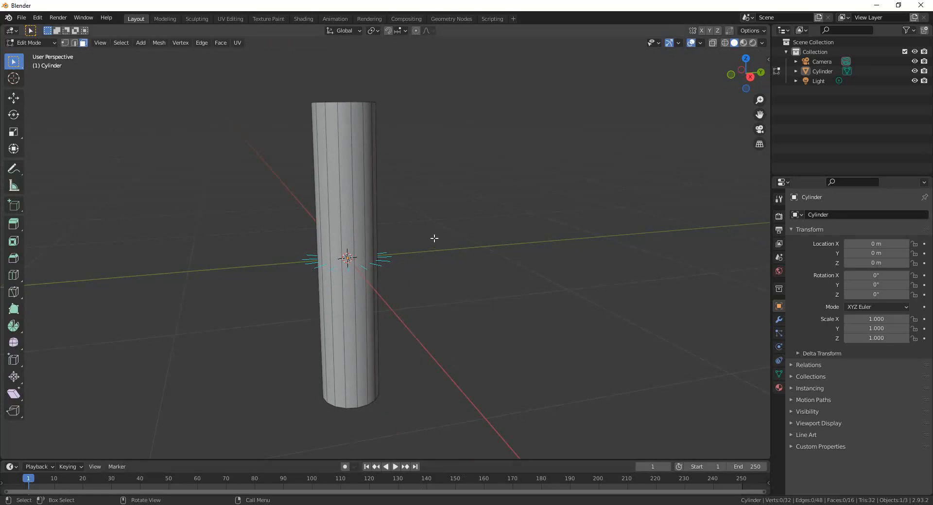
{"action": "middle_click_drag", "start_coordinate": [438, 227], "coordinate": [440, 237]}
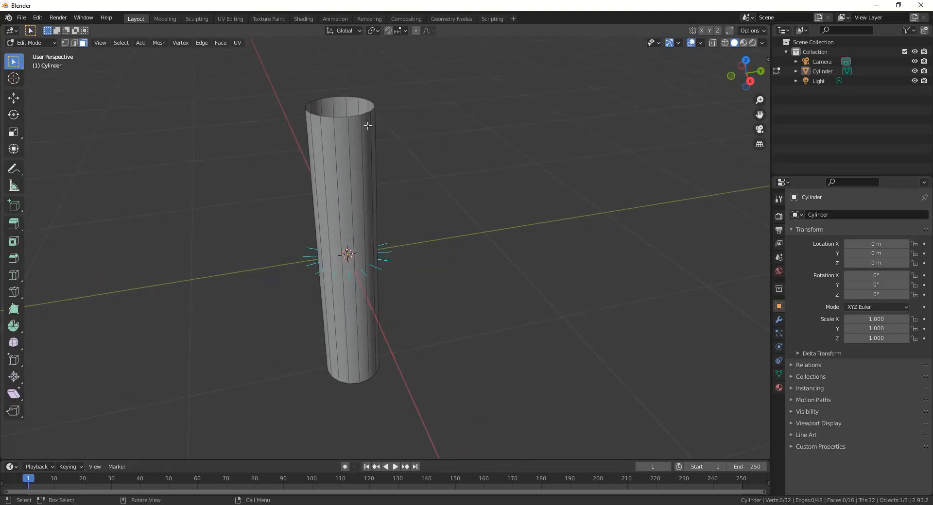
{"action": "middle_click_drag", "start_coordinate": [437, 325], "coordinate": [422, 285]}
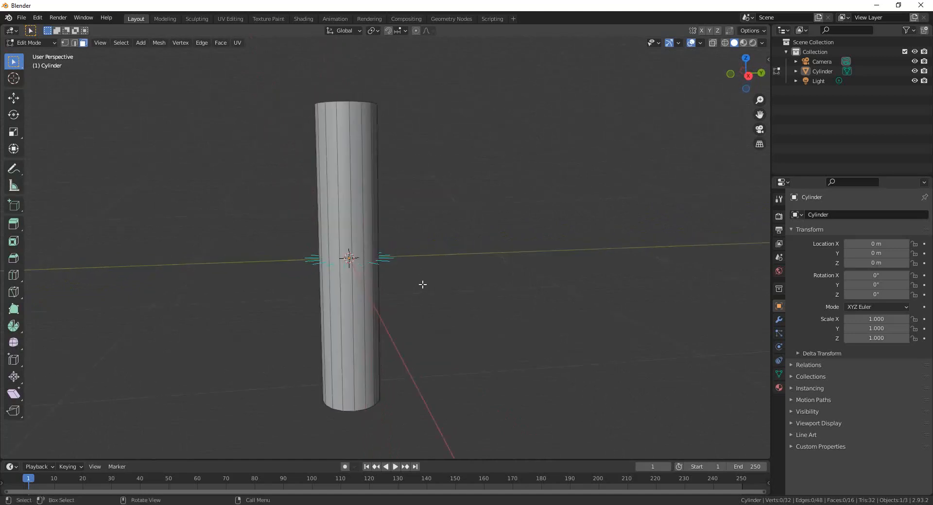
{"action": "middle_click_drag", "start_coordinate": [431, 283], "coordinate": [396, 175]}
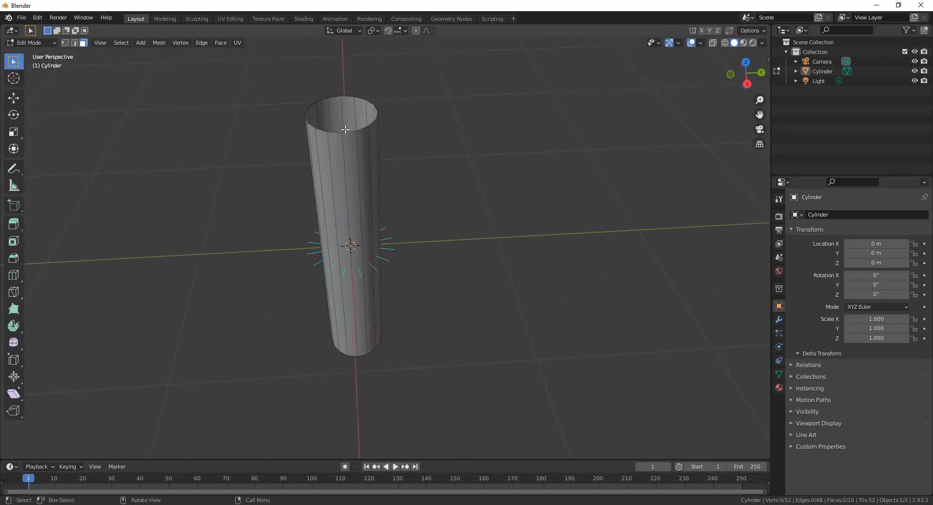
{"action": "middle_click_drag", "start_coordinate": [345, 116], "coordinate": [400, 243]}
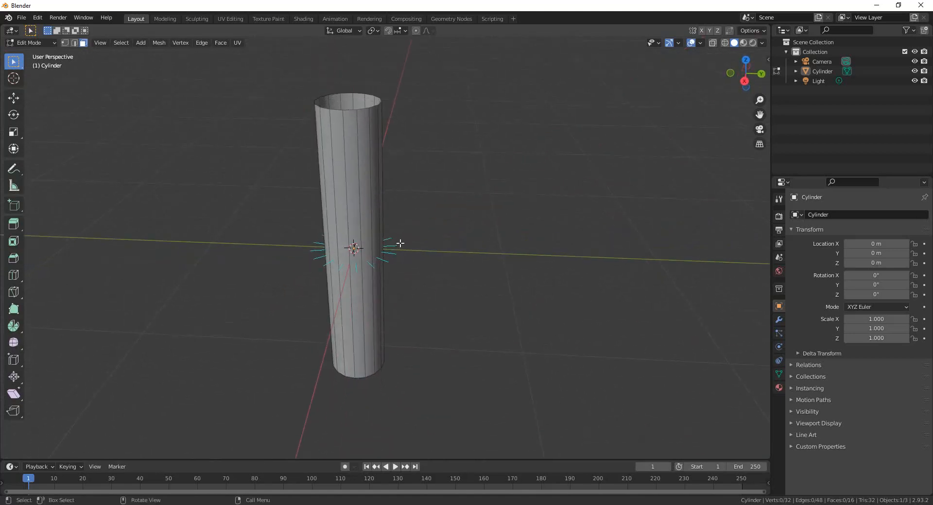